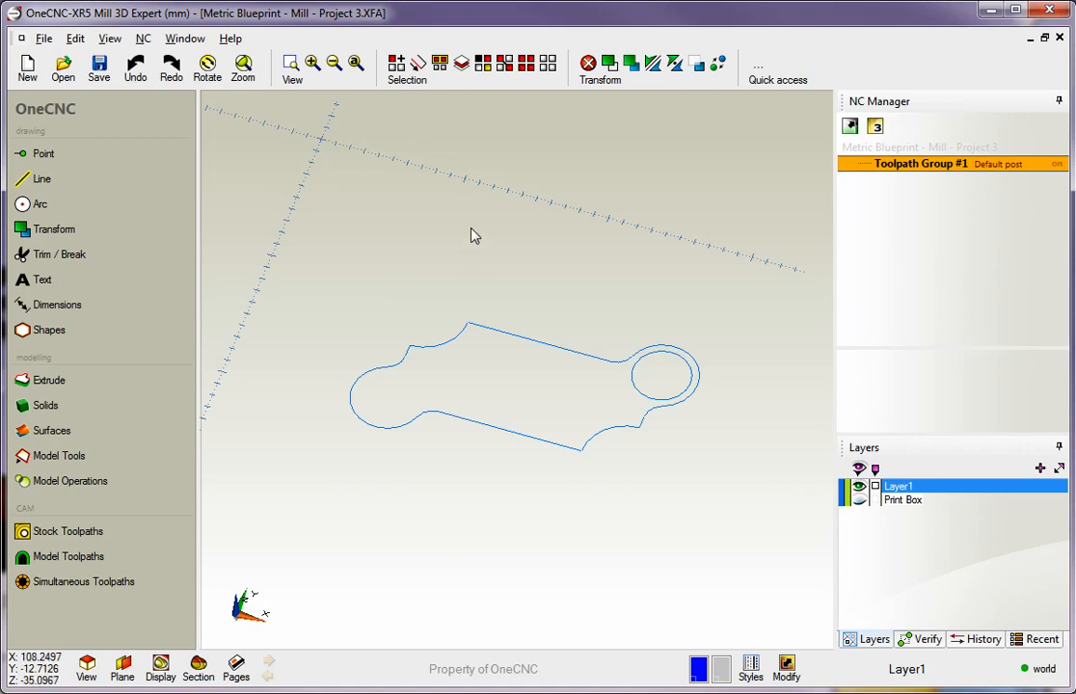
# Move all the geometry from the centre of the upper-left concave arc (X110, Y-110) to the world origin
pyautogui.hotkey('ctrl', 'a')
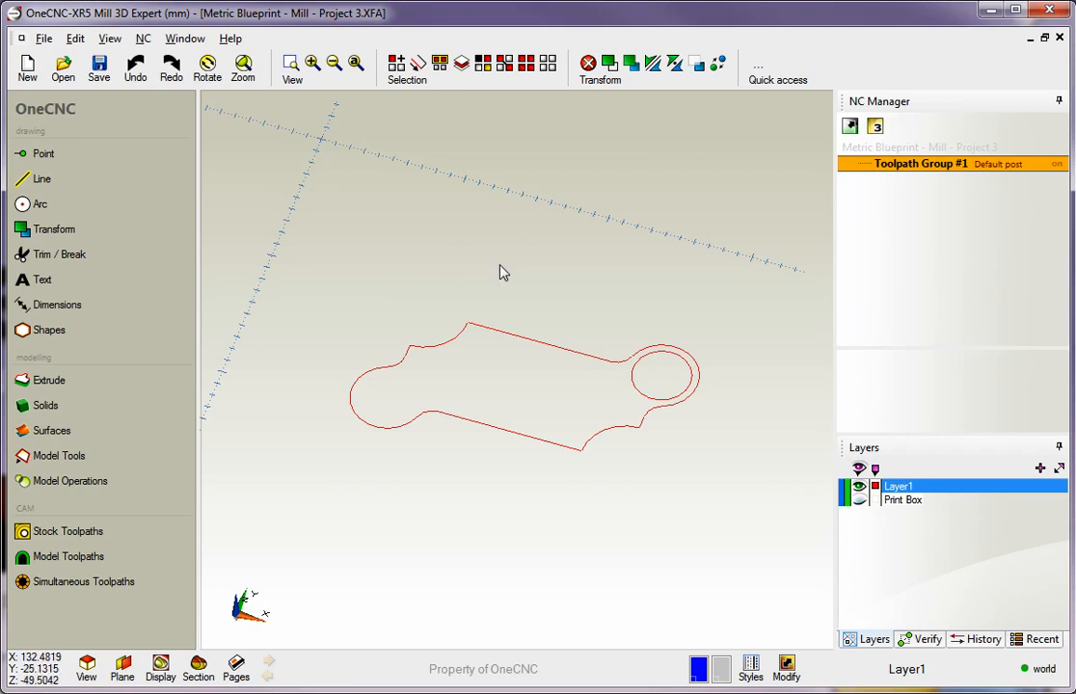
pyautogui.click(609, 64)
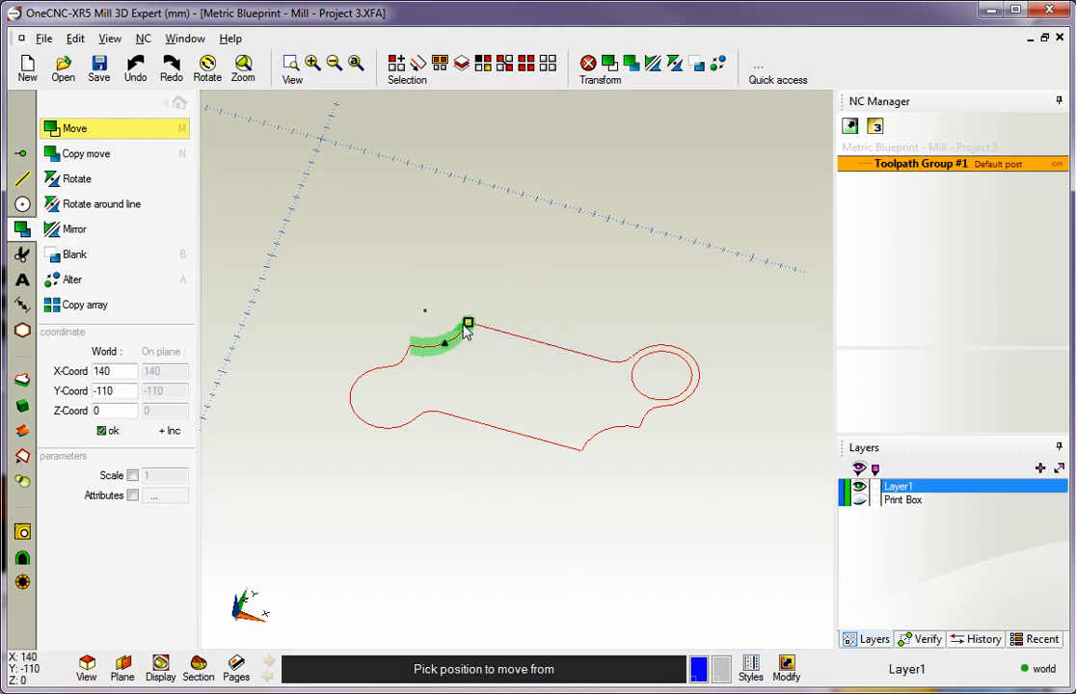
pyautogui.scroll(-1, 468, 333)
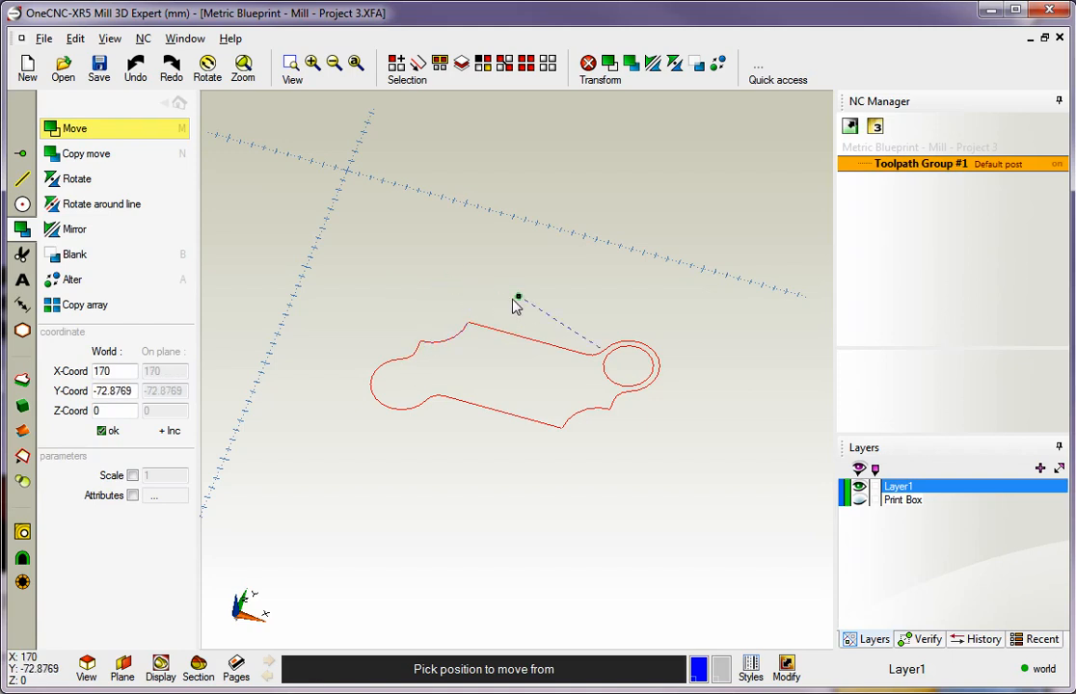
pyautogui.click(432, 315)
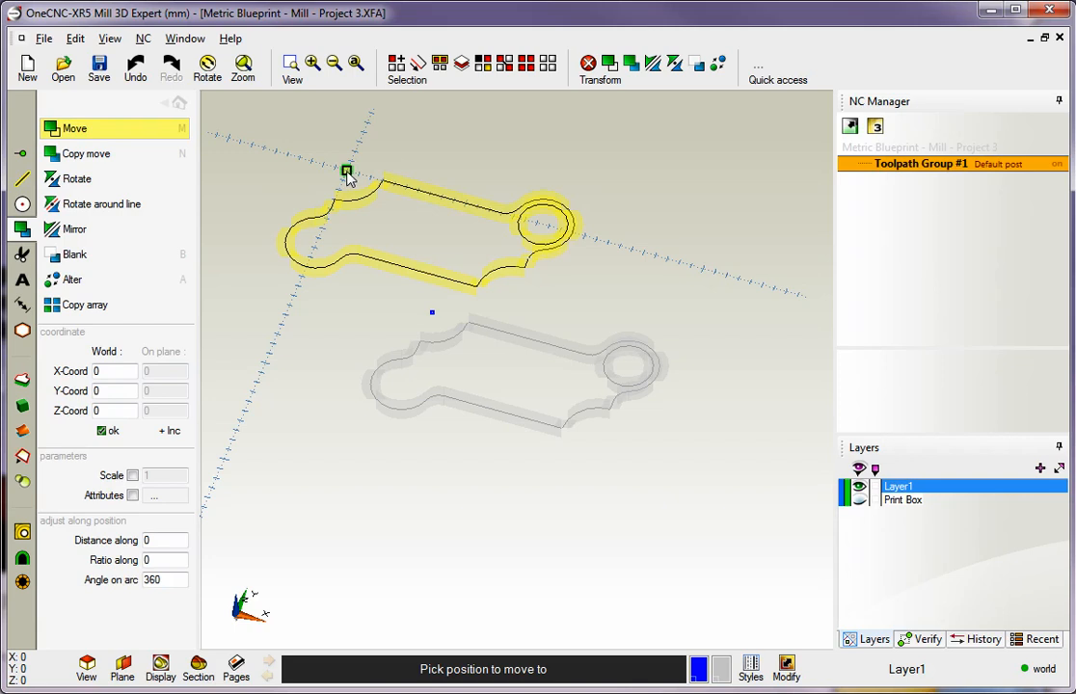
pyautogui.click(348, 175)
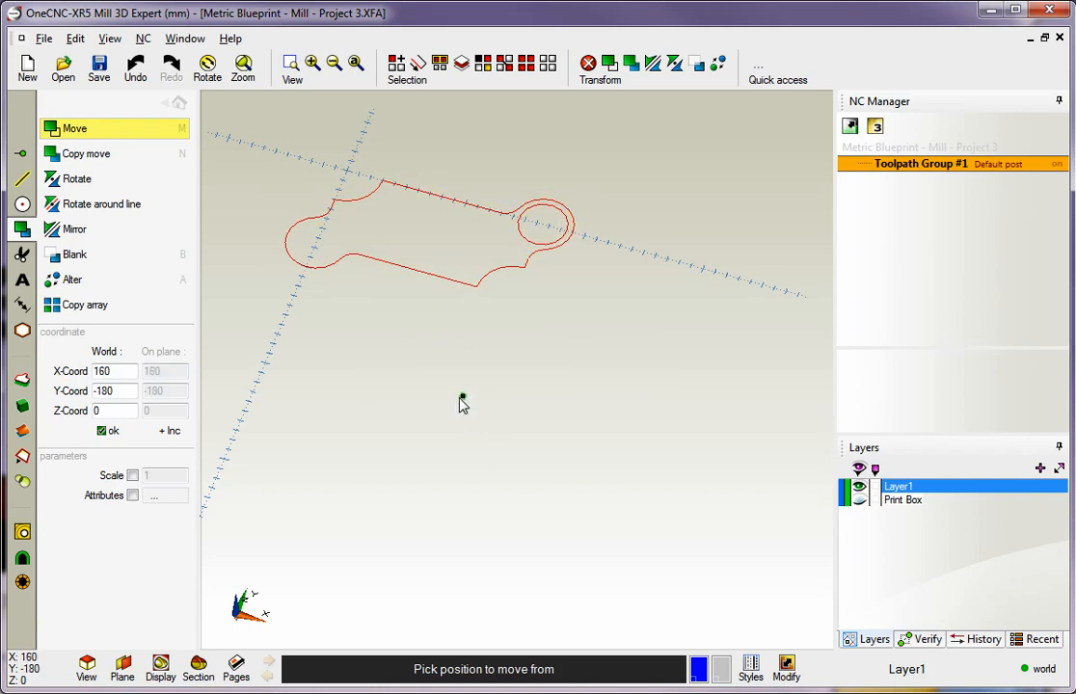
# Move the selected geometry from the centre of the circular hole to the world origin
pyautogui.moveTo(447, 370); pyautogui.dragTo(559, 528, button='middle')
pyautogui.scroll(2, 558, 528)
pyautogui.scroll(1, 558, 528)
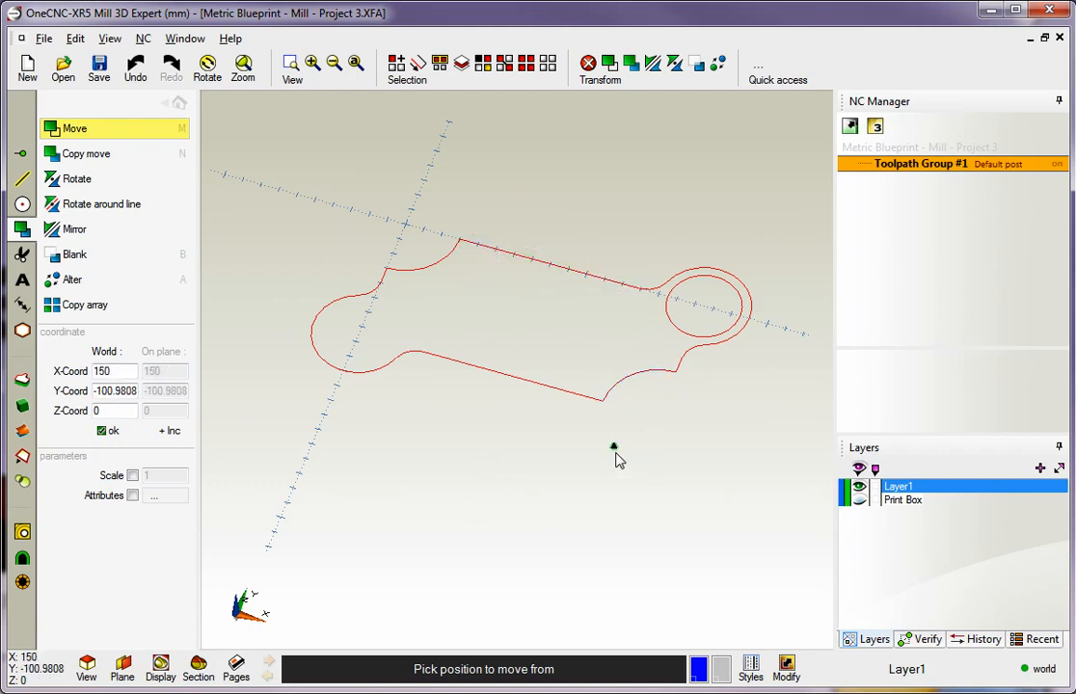
pyautogui.click(702, 308)
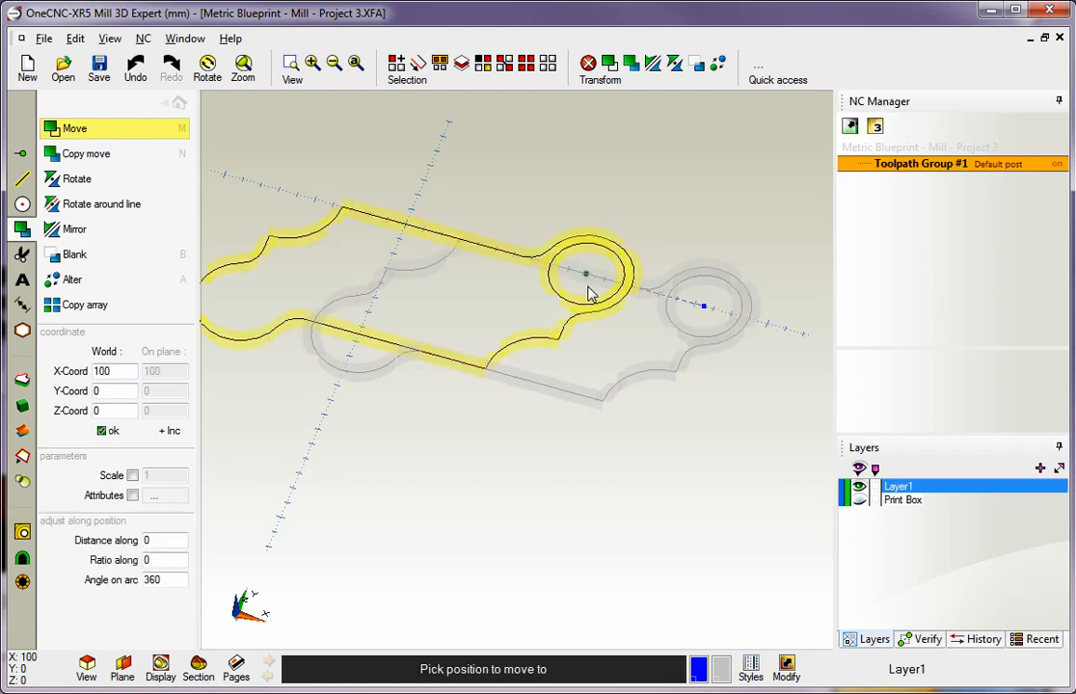
pyautogui.click(404, 228)
pyautogui.scroll(-4, 591, 470)
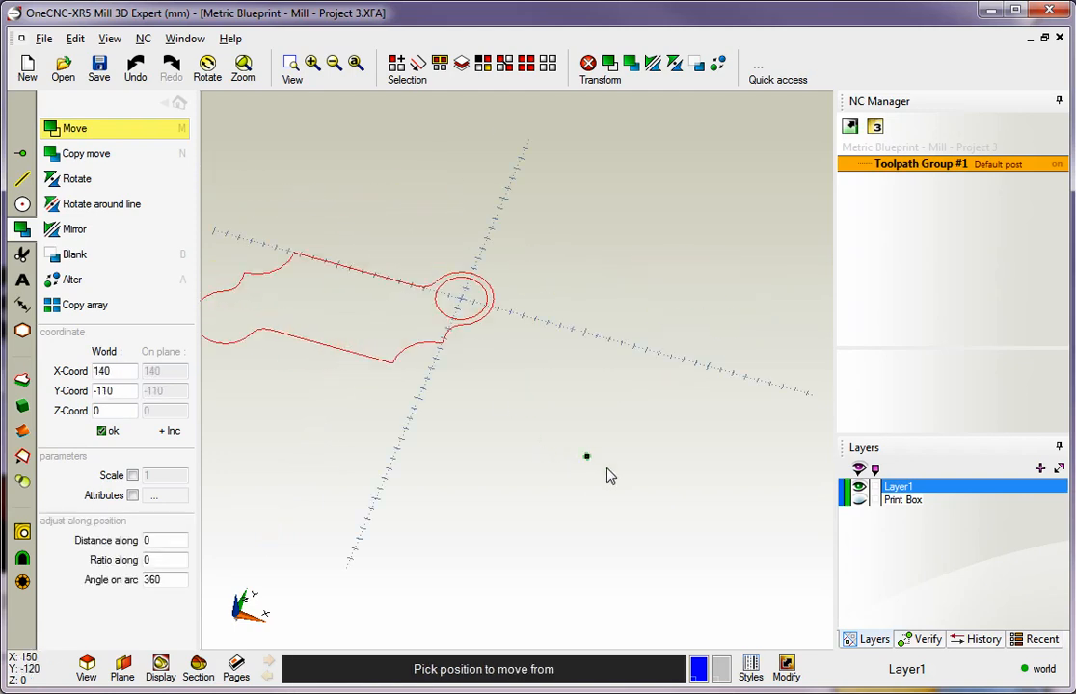
# Move the selected geometry from the sharp corner at the end of the lower straight edge to the world origin
pyautogui.scroll(3, 627, 481)
pyautogui.moveTo(412, 403); pyautogui.dragTo(559, 482, button='middle')
pyautogui.click(541, 450)
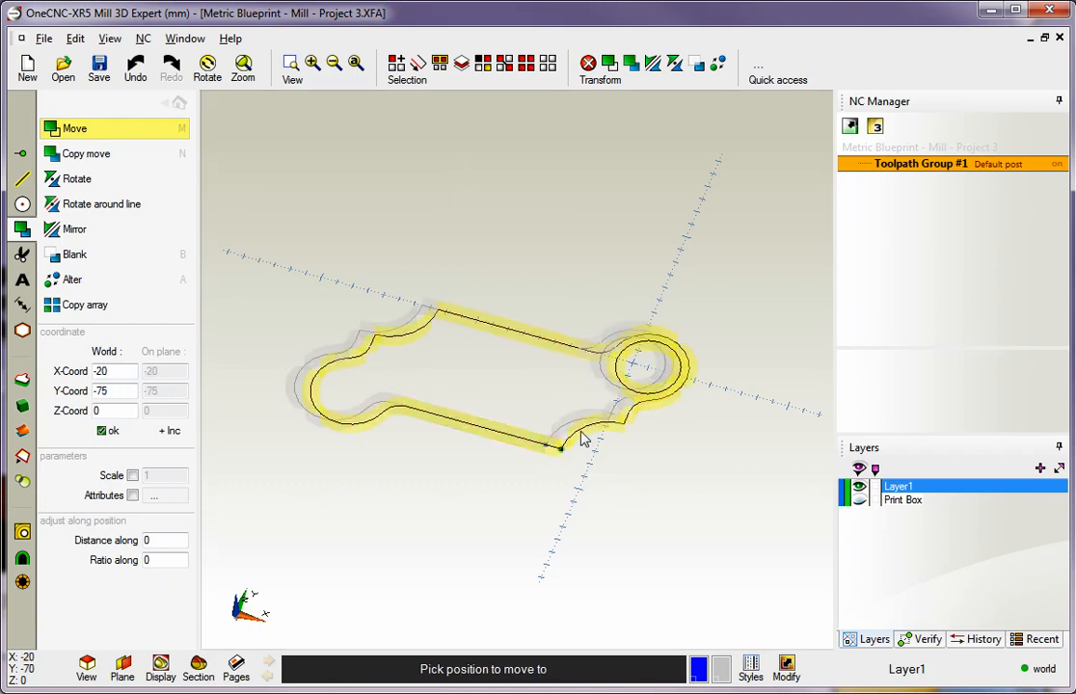
pyautogui.click(631, 363)
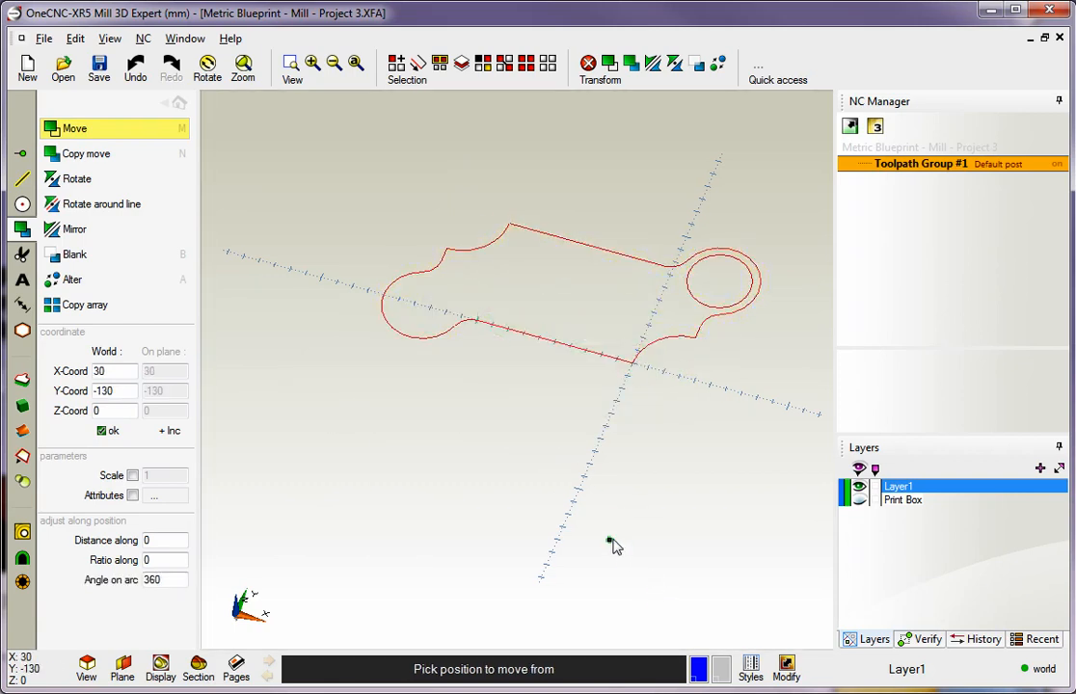
# Move the selected geometry from the midpoint of the upper straight edge to the world origin and deselect it
pyautogui.click(586, 247)
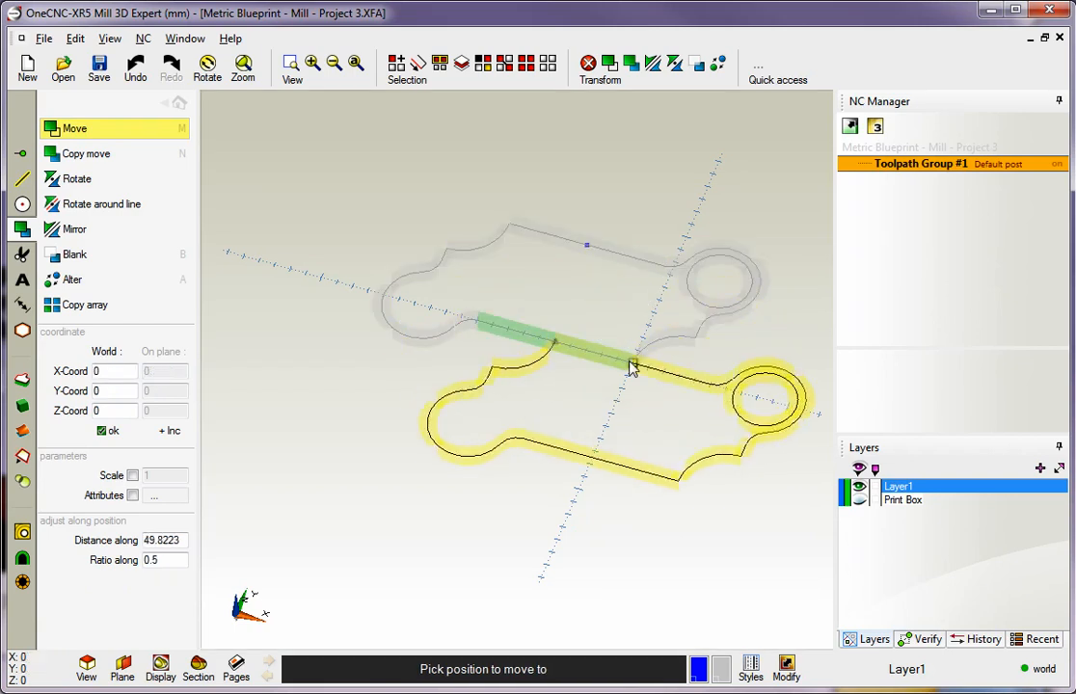
pyautogui.click(631, 365)
pyautogui.press('Escape')
pyautogui.press('Escape')
pyautogui.moveTo(600, 345); pyautogui.dragTo(476, 319, button='middle')
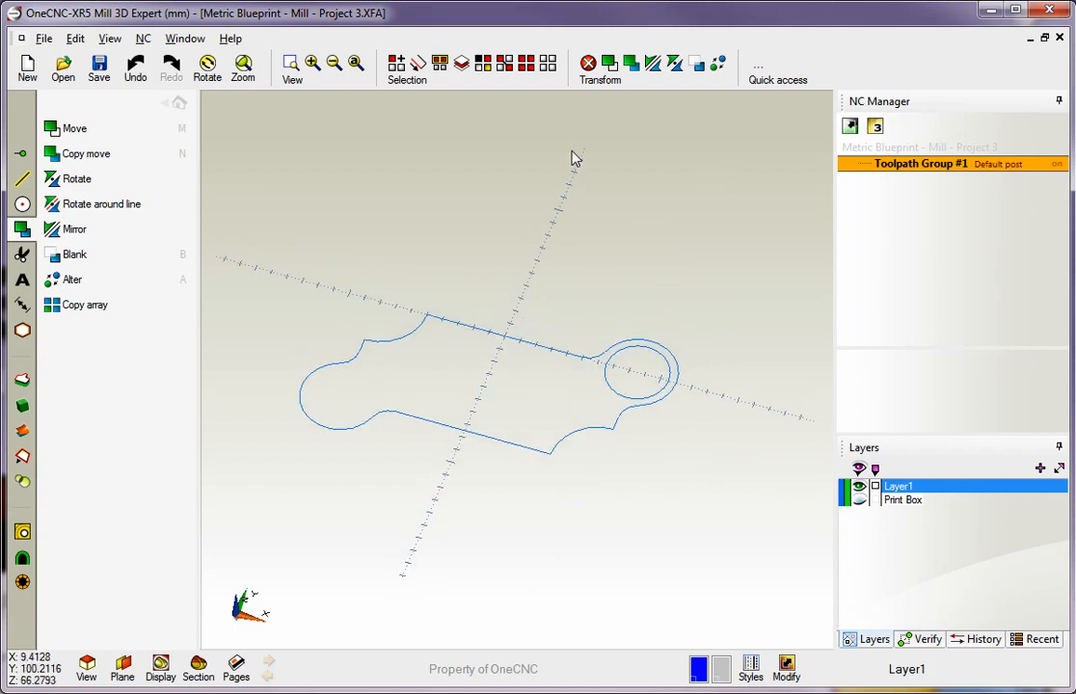
pyautogui.click(173, 104)
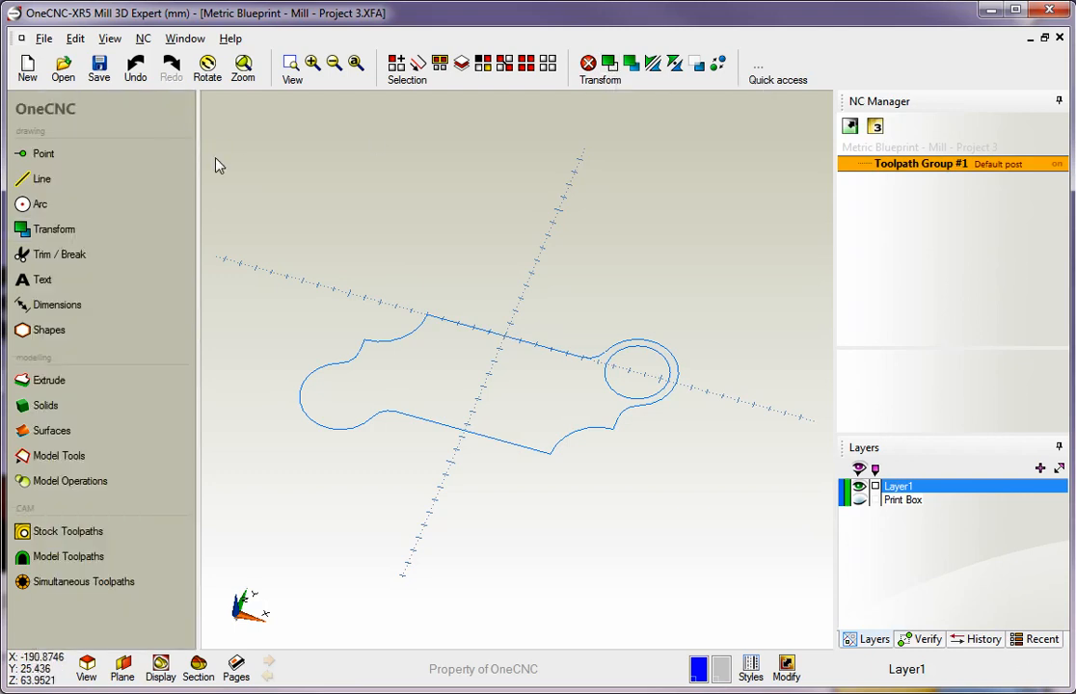
pyautogui.click(65, 229)
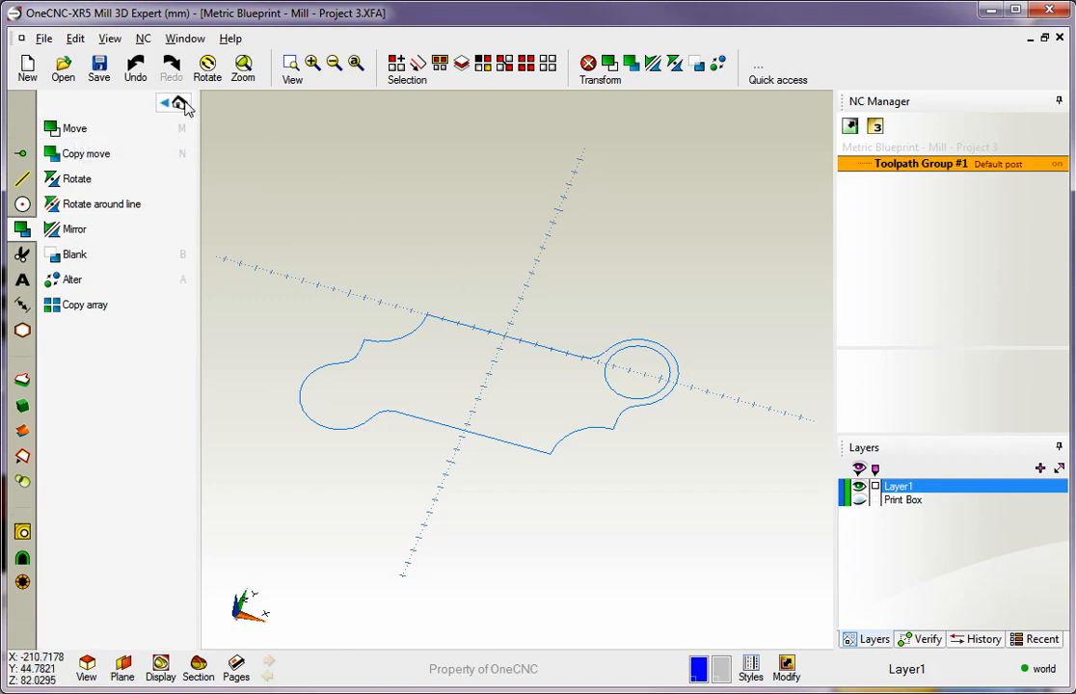
pyautogui.click(177, 103)
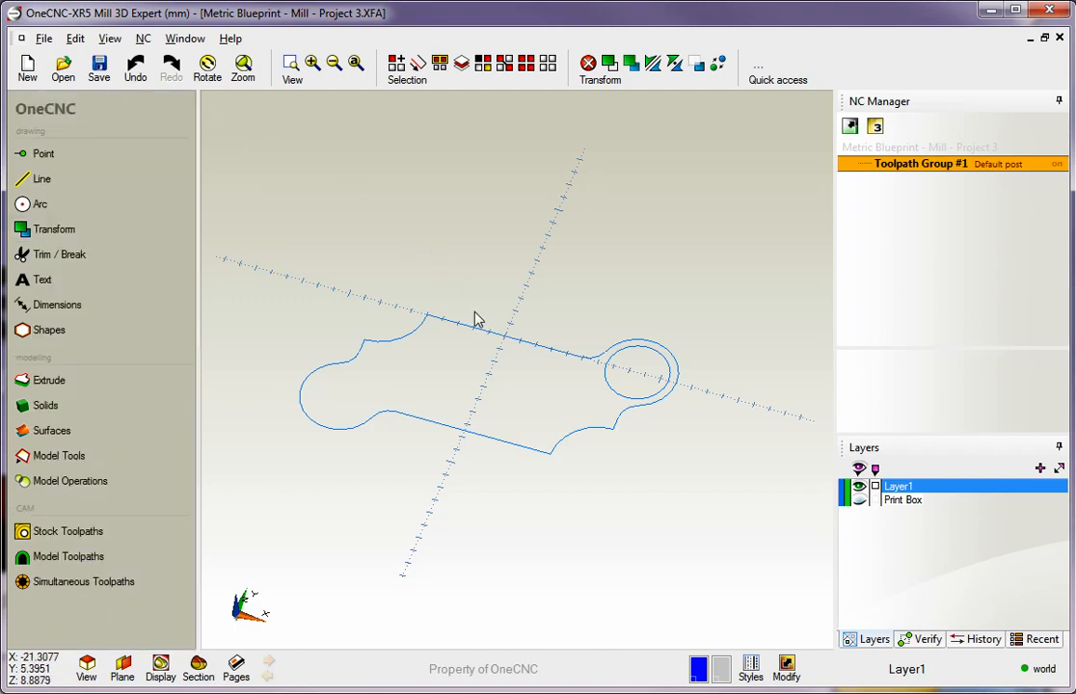
# Undo all four moves of the part geometry
pyautogui.hotkey('ctrl', 'z')
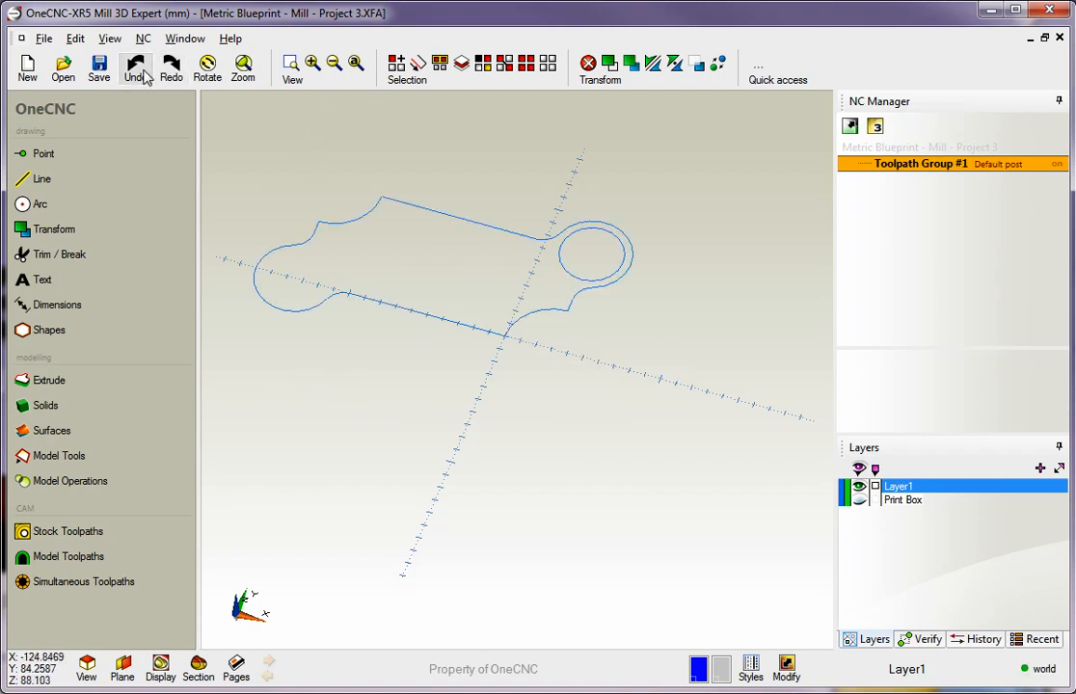
pyautogui.hotkey('ctrl', 'z')
pyautogui.hotkey('ctrl', 'z')
pyautogui.hotkey('ctrl', 'z')
pyautogui.moveTo(647, 369)
pyautogui.mouseDown(button='middle')
pyautogui.moveTo(473, 248)
pyautogui.moveTo(460, 213)
pyautogui.mouseUp(button='middle')
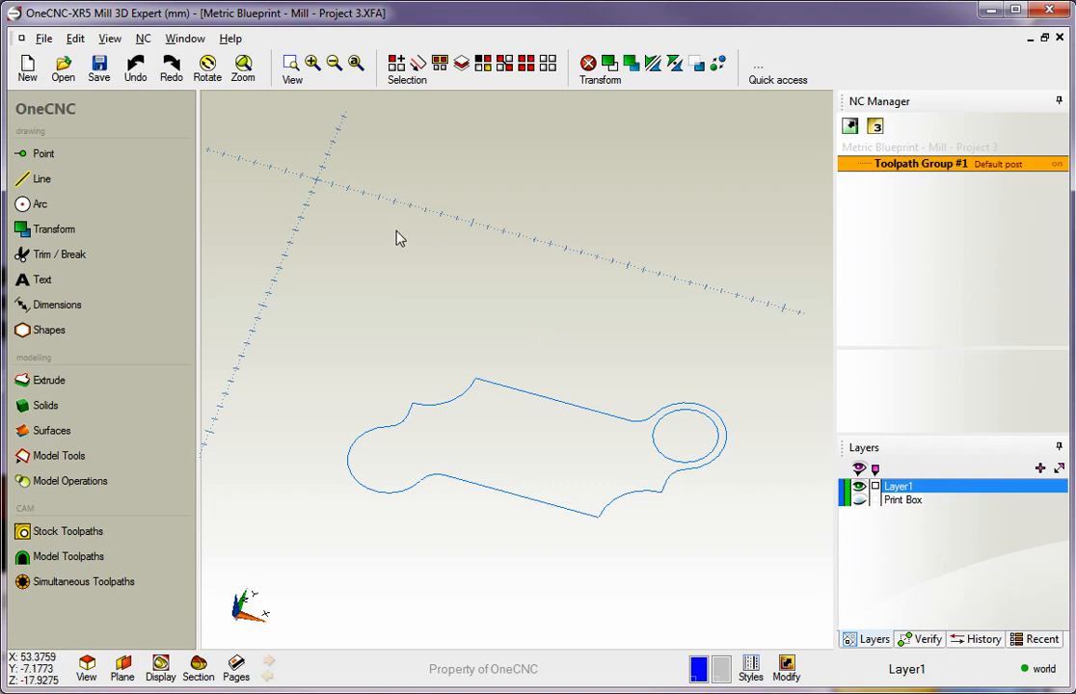
# Set the workshift of Toolpath Group #1 to the arc centre of the profile's upper-left concave arc
pyautogui.rightClick(941, 171)
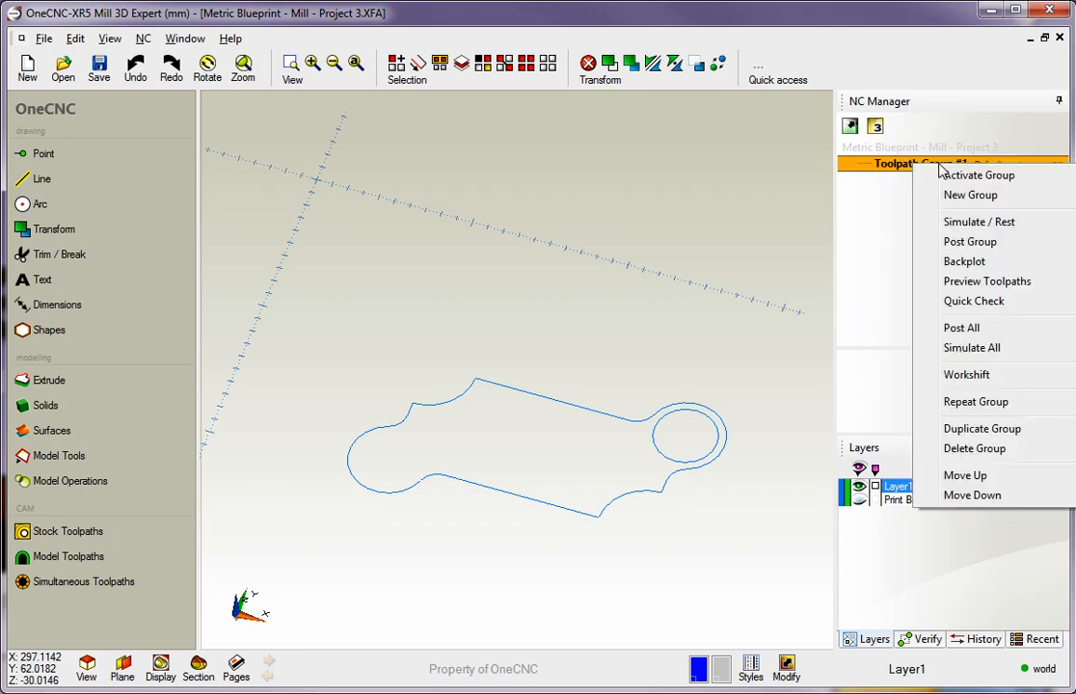
pyautogui.click(965, 375)
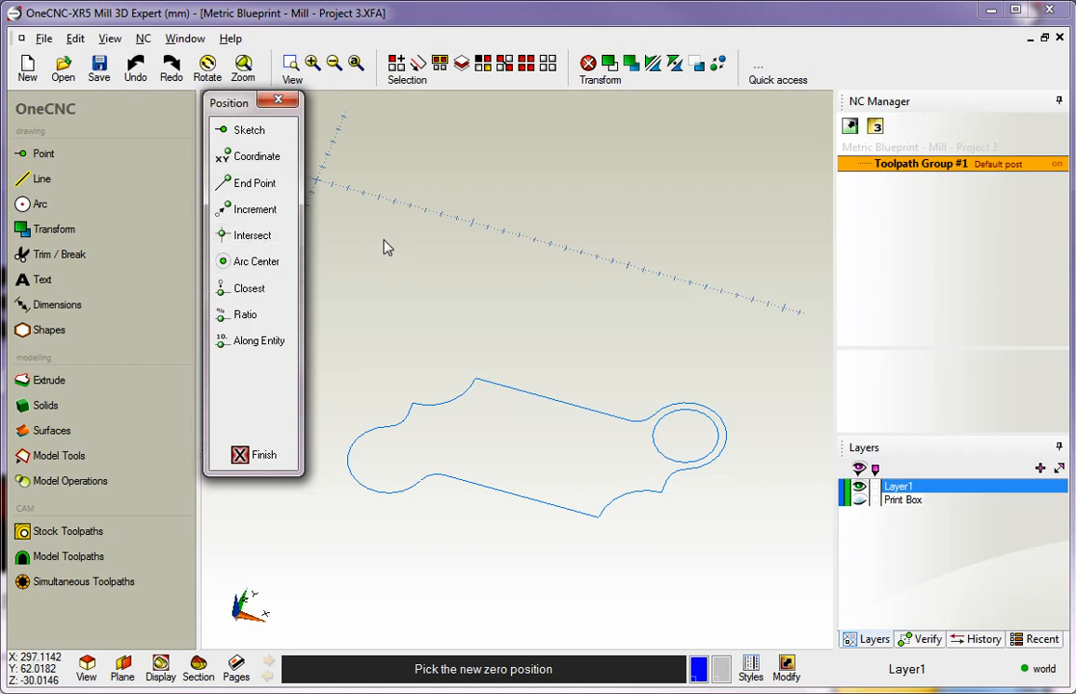
pyautogui.click(253, 270)
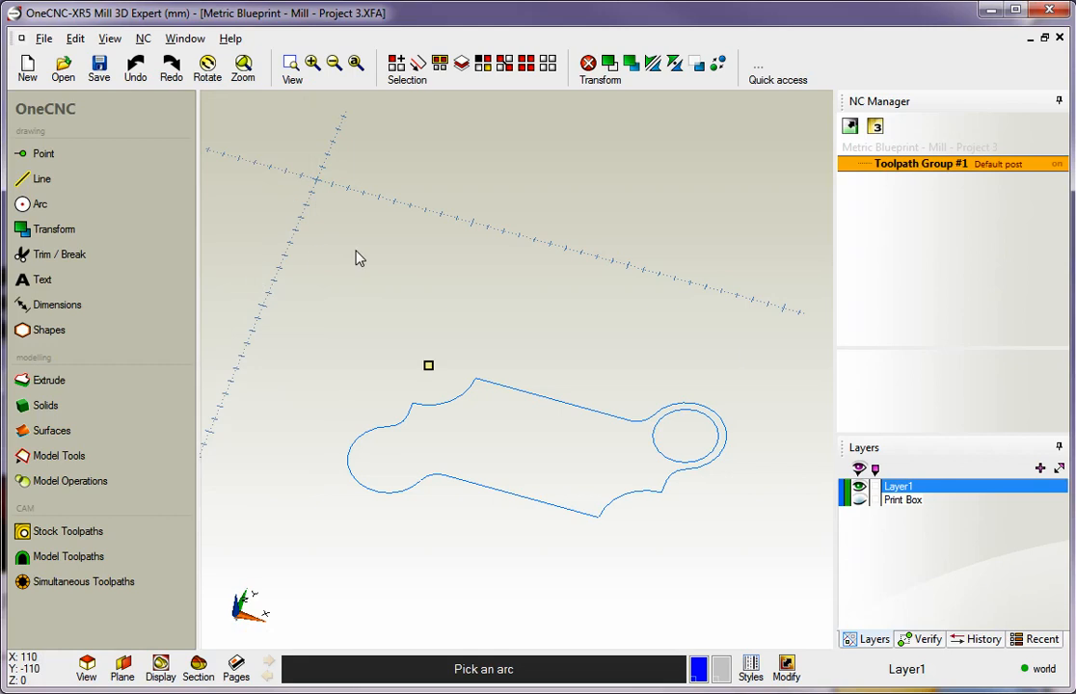
pyautogui.click(429, 372)
pyautogui.moveTo(554, 348)
pyautogui.mouseDown(button='middle')
pyautogui.moveTo(495, 357)
pyautogui.moveTo(560, 305)
pyautogui.moveTo(480, 380)
pyautogui.mouseUp(button='middle')
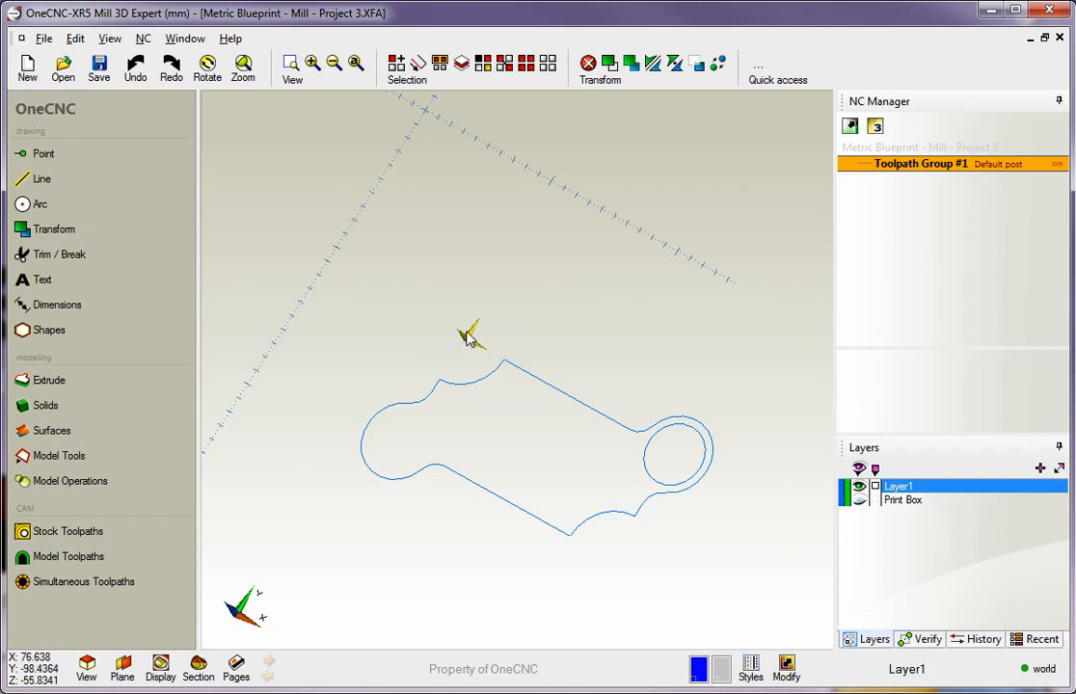
pyautogui.moveTo(483, 358); pyautogui.dragTo(509, 314, button='middle')
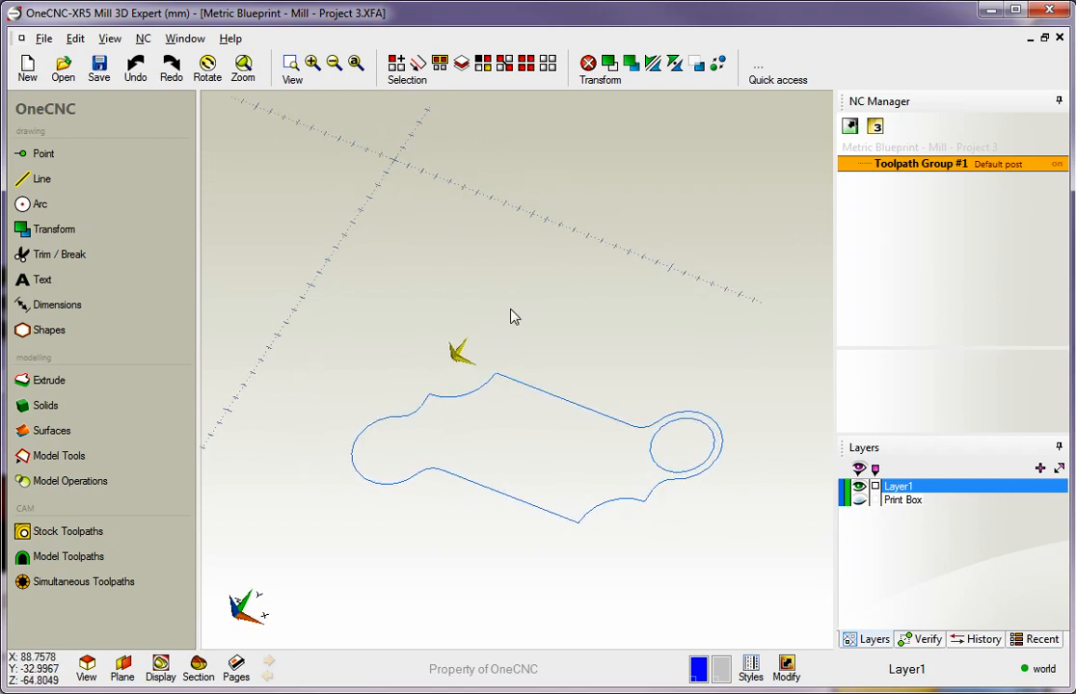
# Set the workshift of Toolpath Group #1 to the end point at the lower straight edge's sharp corner
pyautogui.rightClick(901, 163)
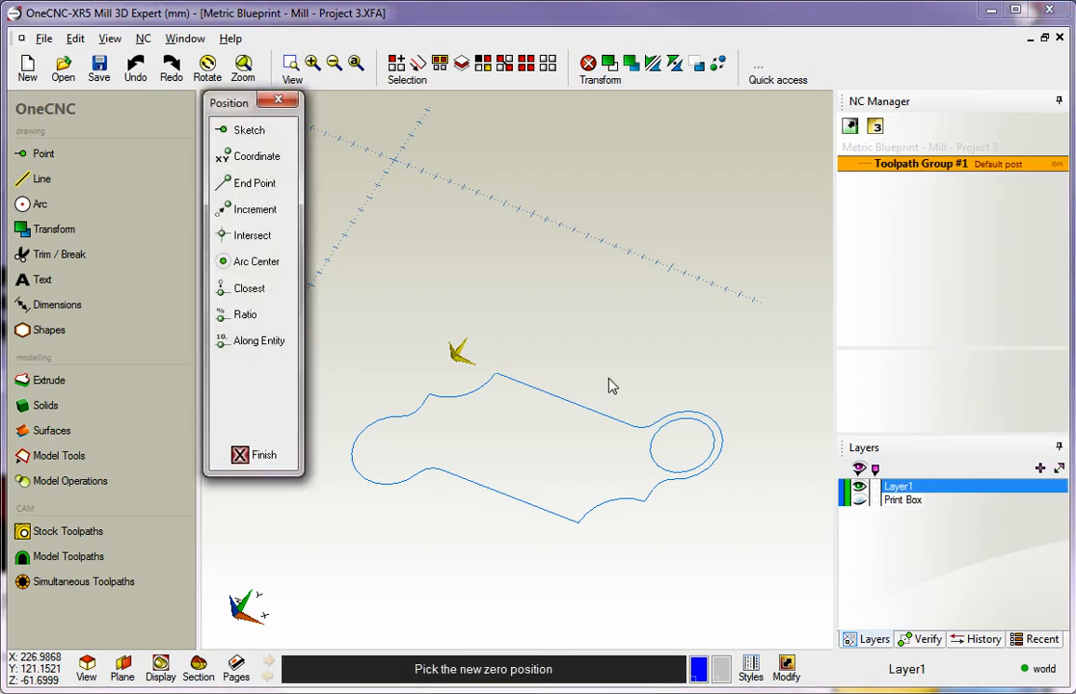
pyautogui.click(258, 184)
pyautogui.click(578, 529)
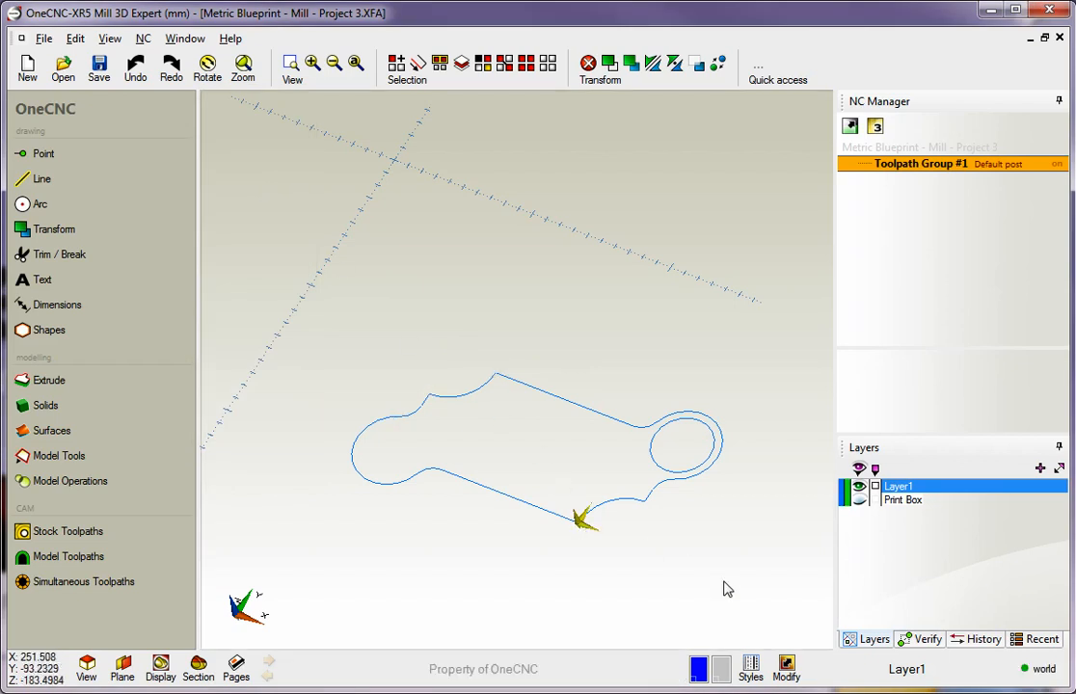
pyautogui.moveTo(619, 391); pyautogui.dragTo(576, 458, button='middle')
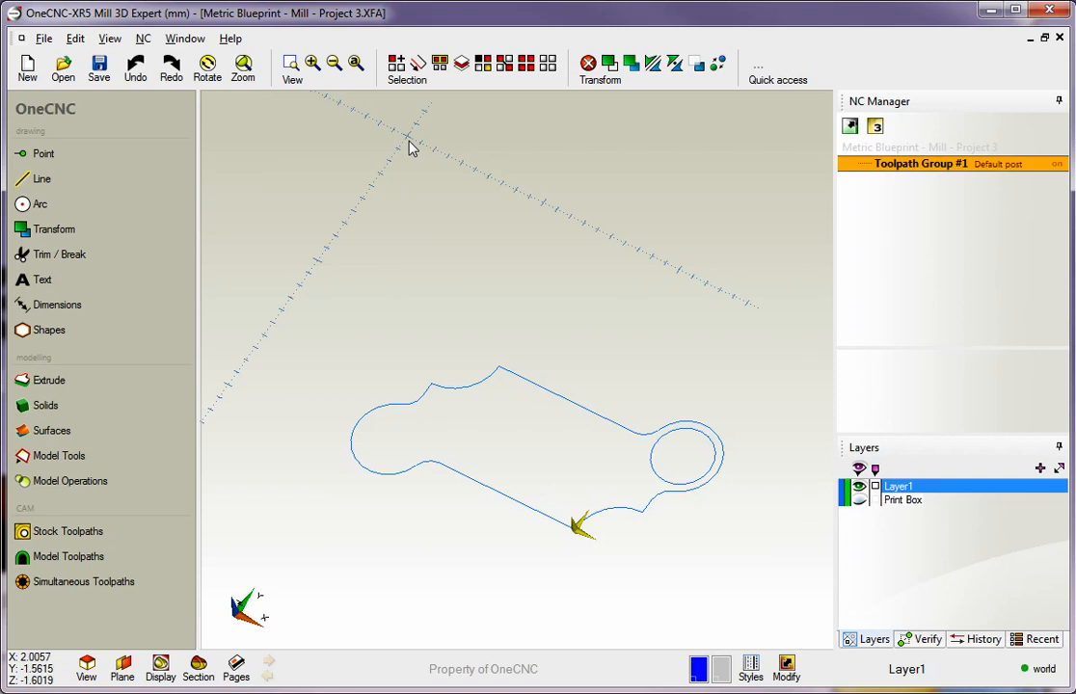
# Set the workshift of Toolpath Group #1 by coordinate to X 0, Y 0, Z 0
pyautogui.rightClick(912, 169)
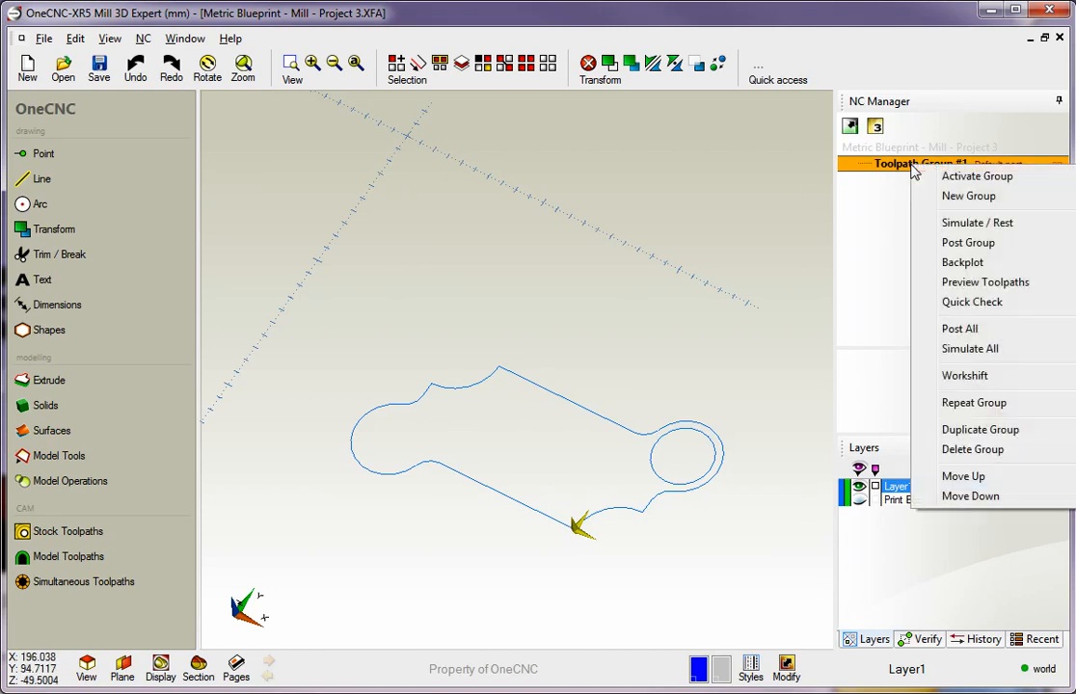
pyautogui.click(965, 376)
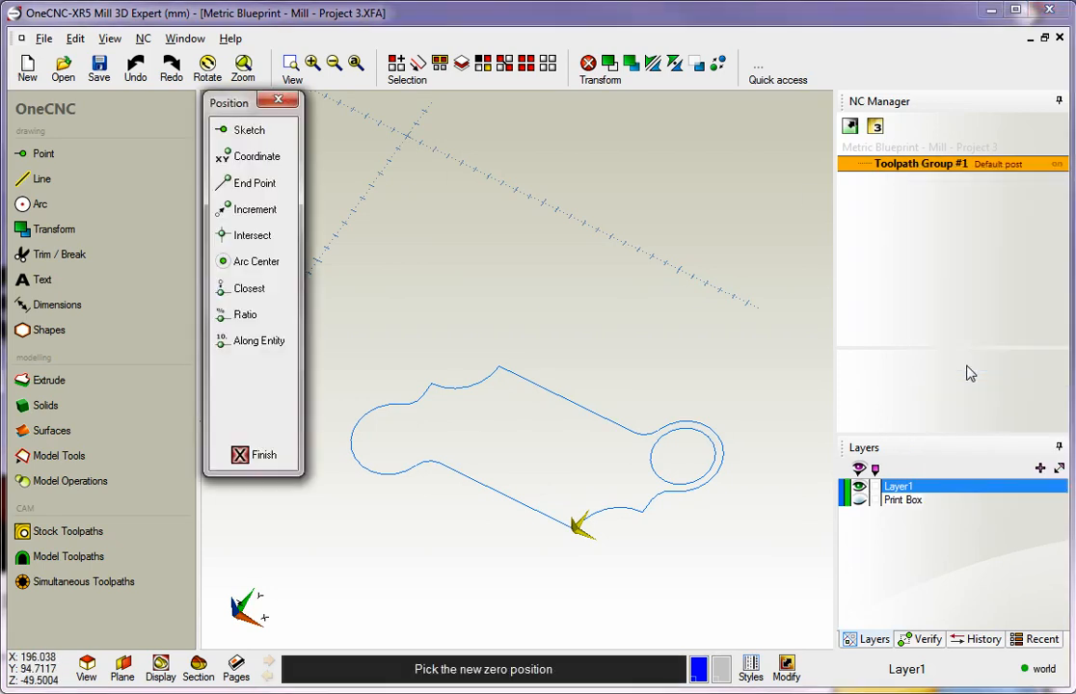
pyautogui.click(256, 156)
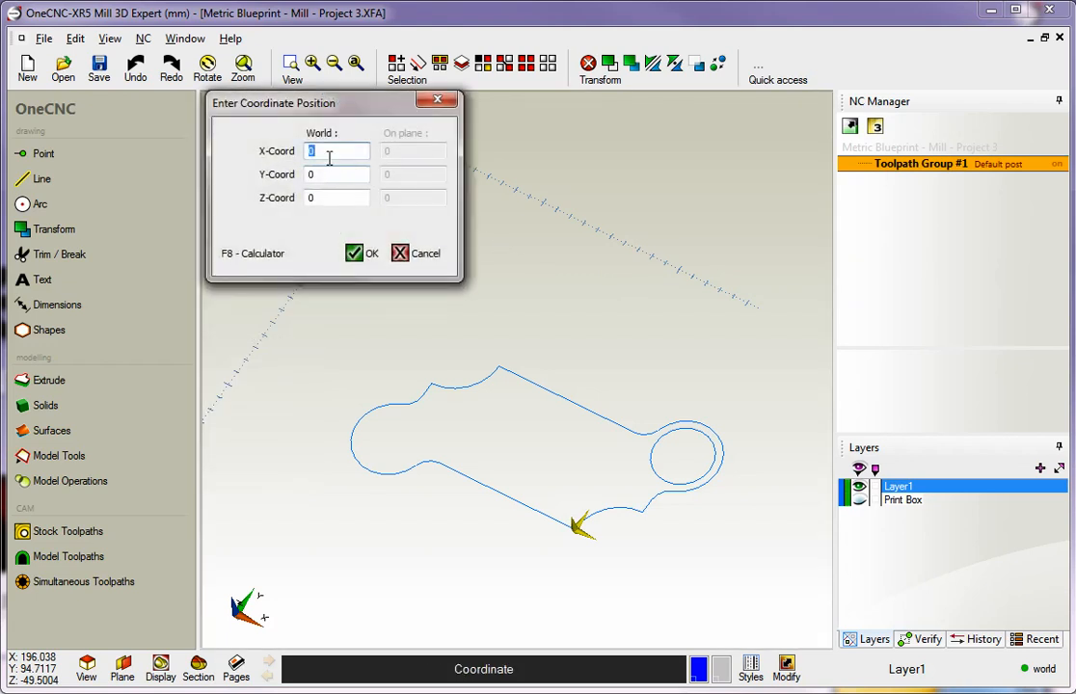
pyautogui.click(355, 255)
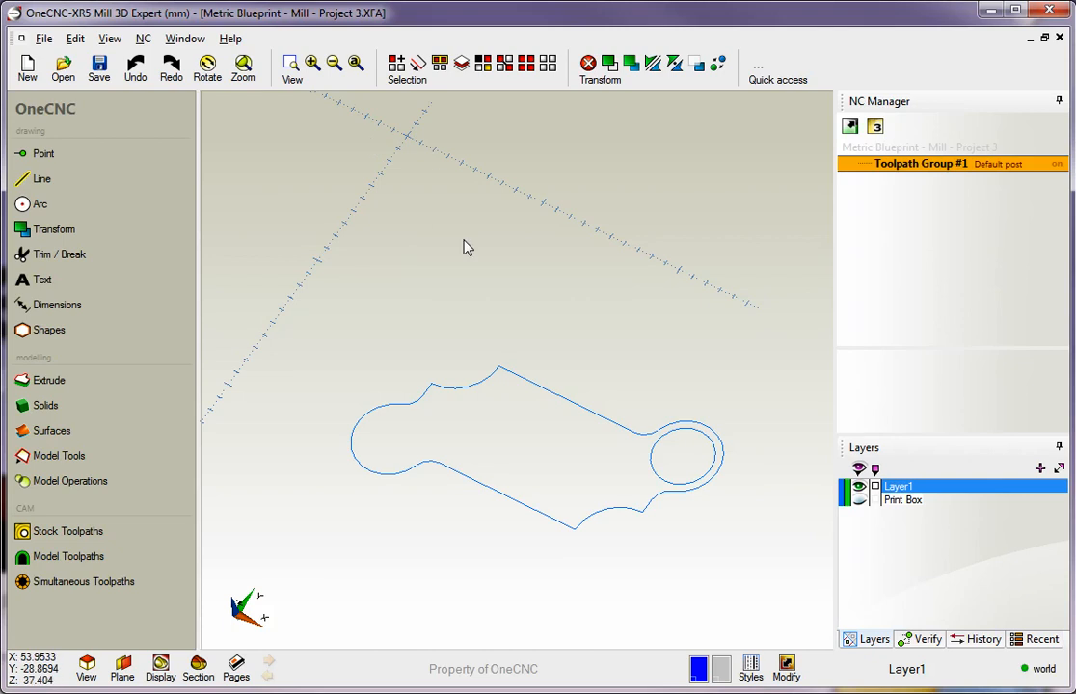
pyautogui.moveTo(515, 283); pyautogui.dragTo(530, 223, button='middle')
pyautogui.scroll(2, 529, 223)
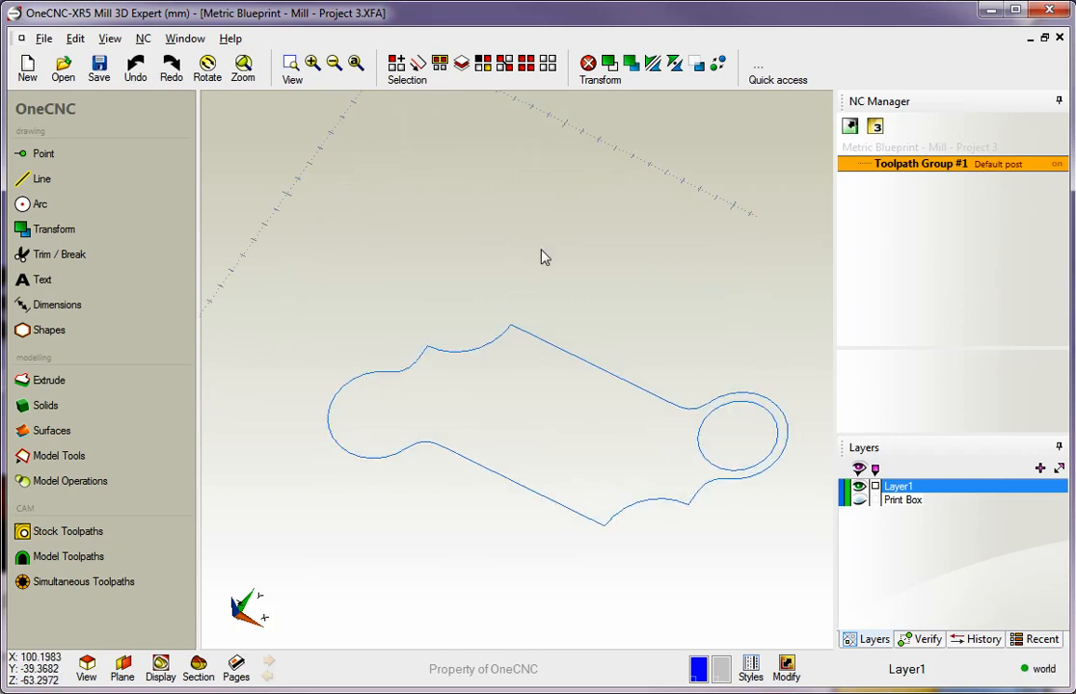